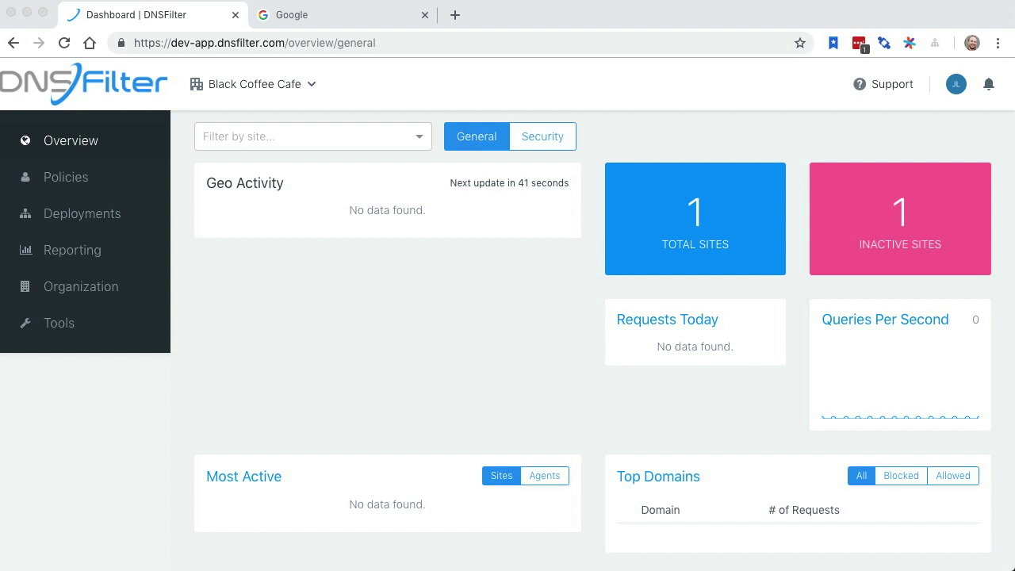
Reload dallascowboys.com in the other tab and highlight the blocked domain and 'Black Coffee Cafe'.
left_click(341, 17)
left_click(284, 41)
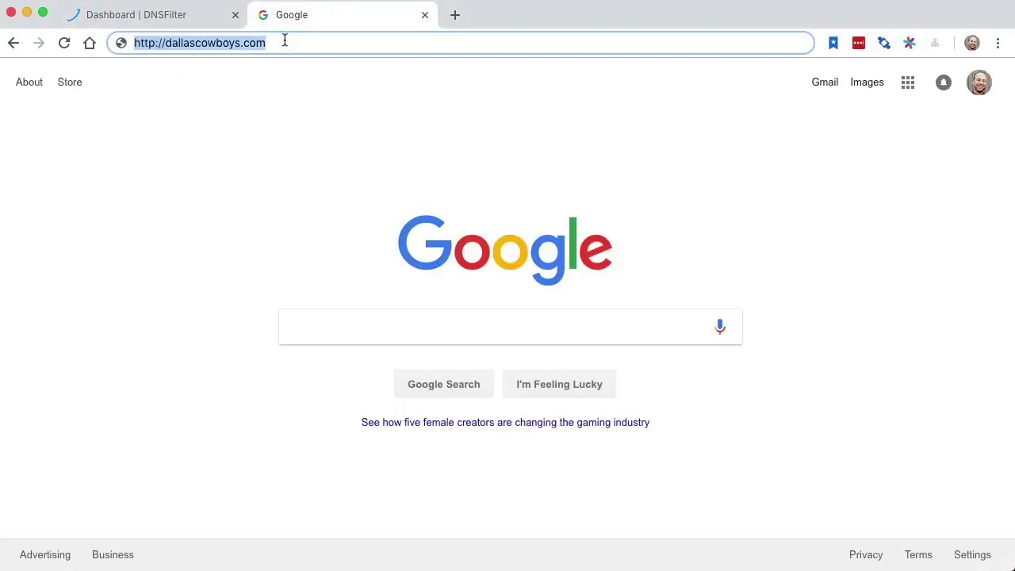
key("Return")
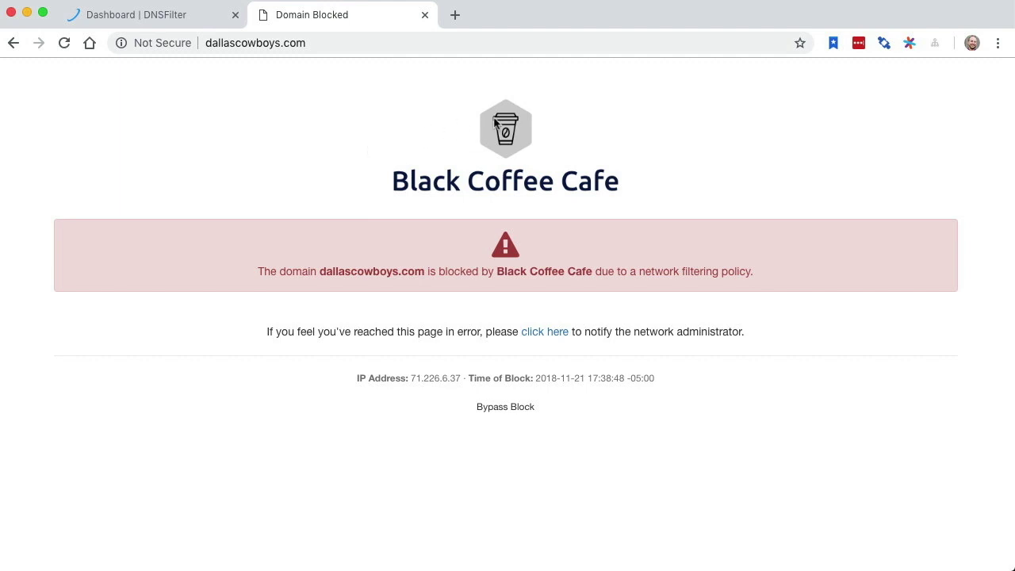
left_click_drag(496, 120, 506, 127)
left_click_drag(319, 271, 428, 275)
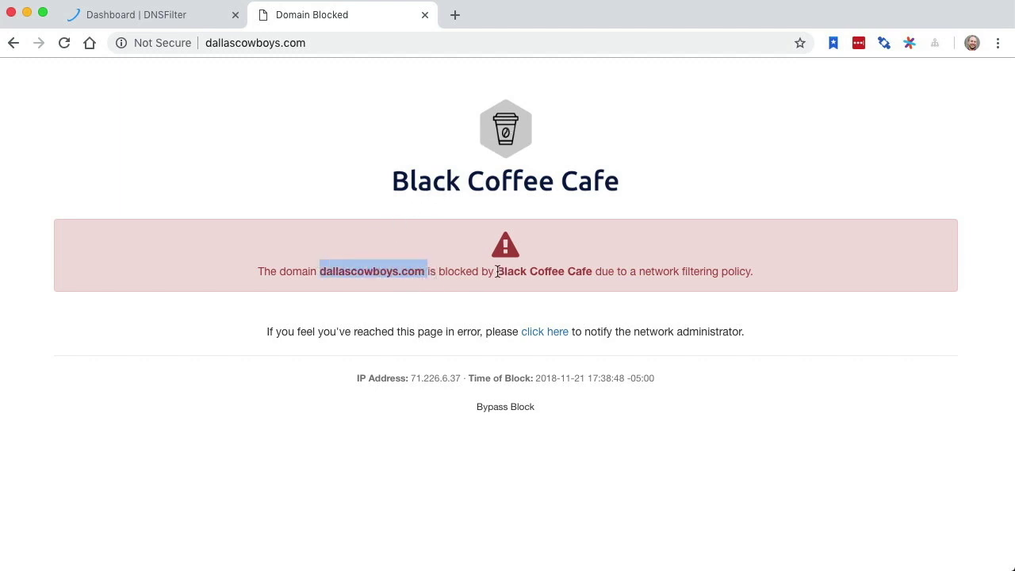
left_click_drag(497, 271, 595, 272)
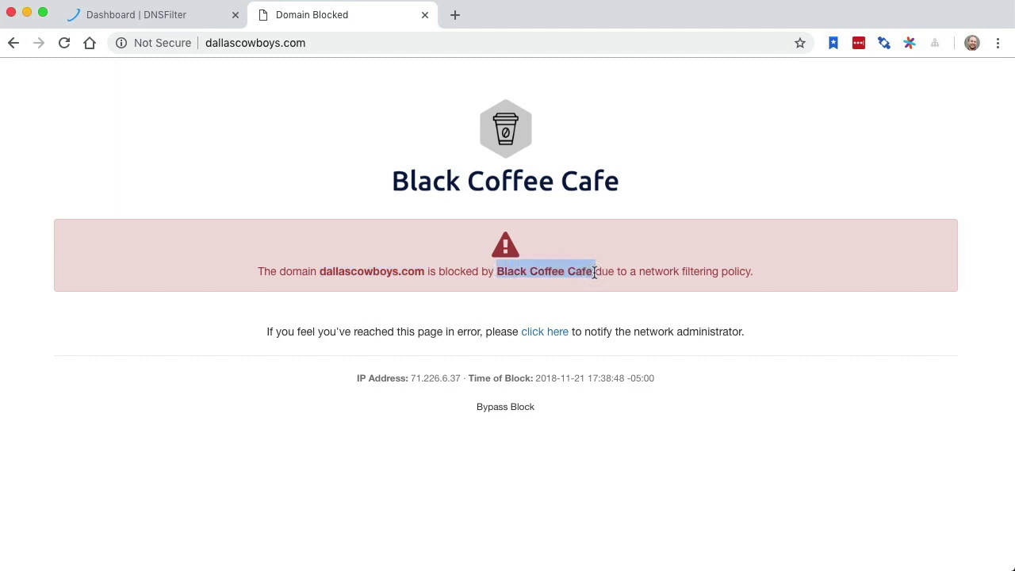
Open the block page's administrator contact form, then reveal the Bypass Block password prompt.
left_click(558, 309)
left_click(547, 332)
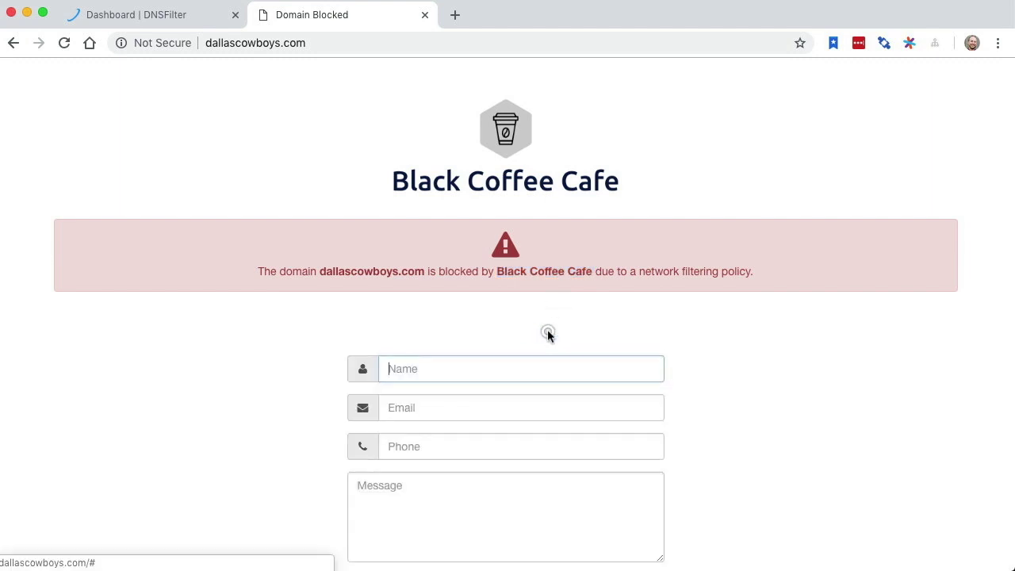
scroll(546, 331, "down", 4)
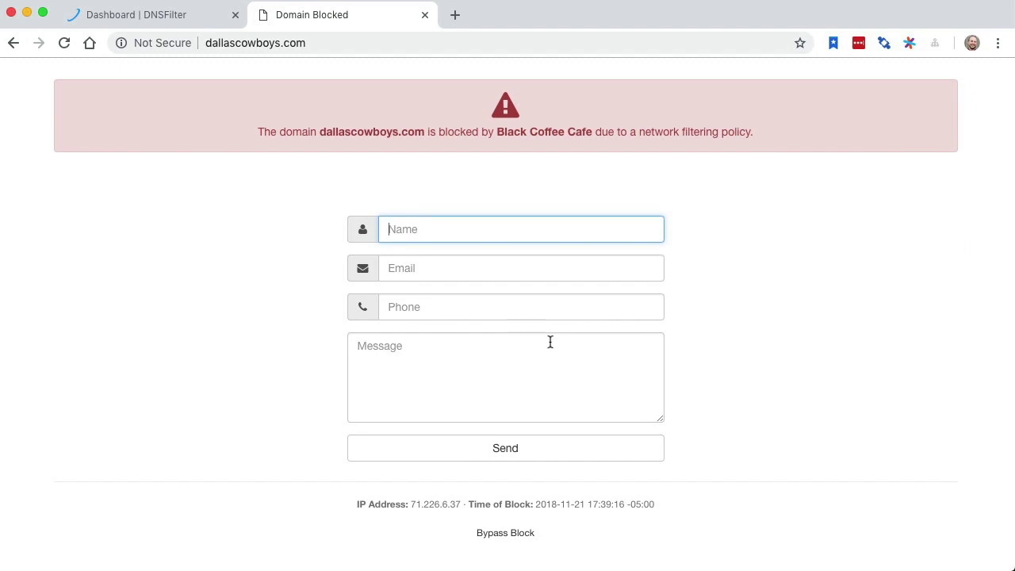
left_click(550, 346)
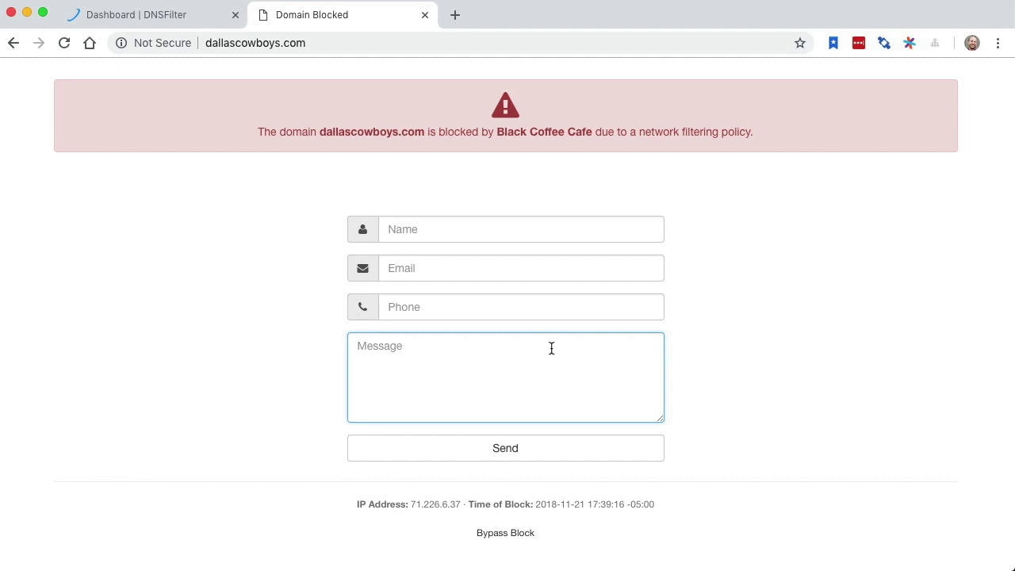
left_click(508, 533)
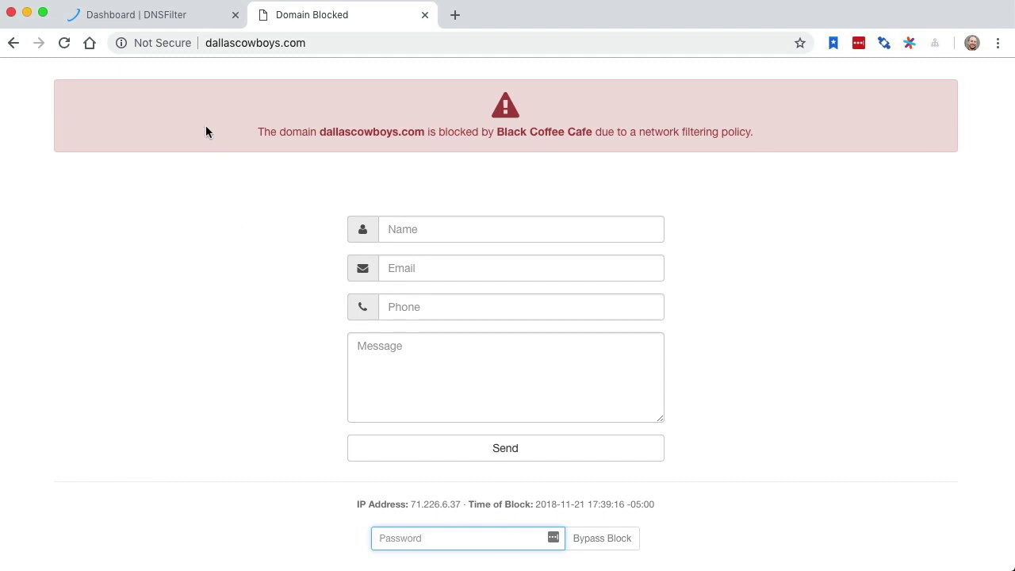
left_click(152, 13)
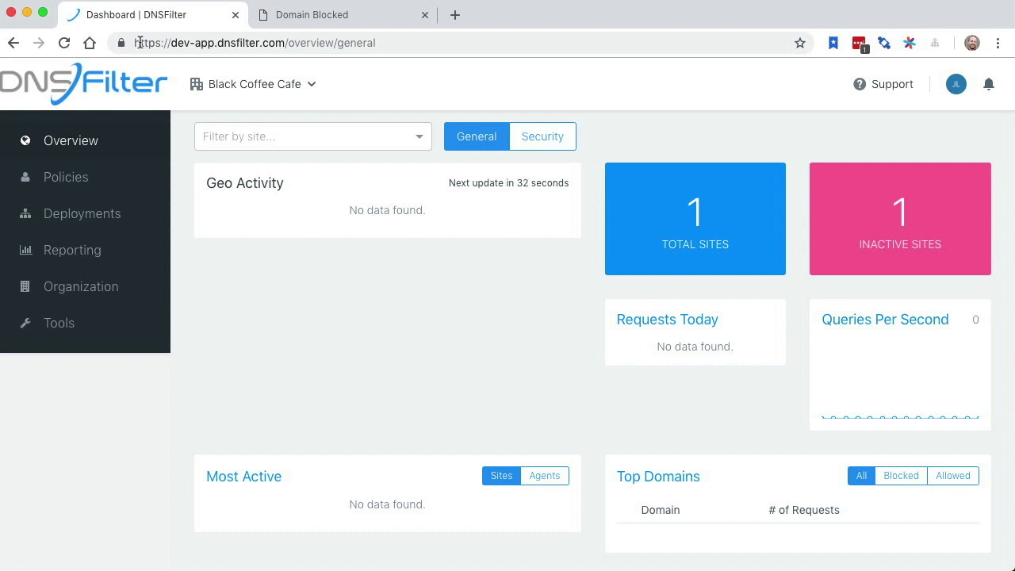
Start a new block page from Policies > Block Pages with Add Block Page.
left_click(80, 182)
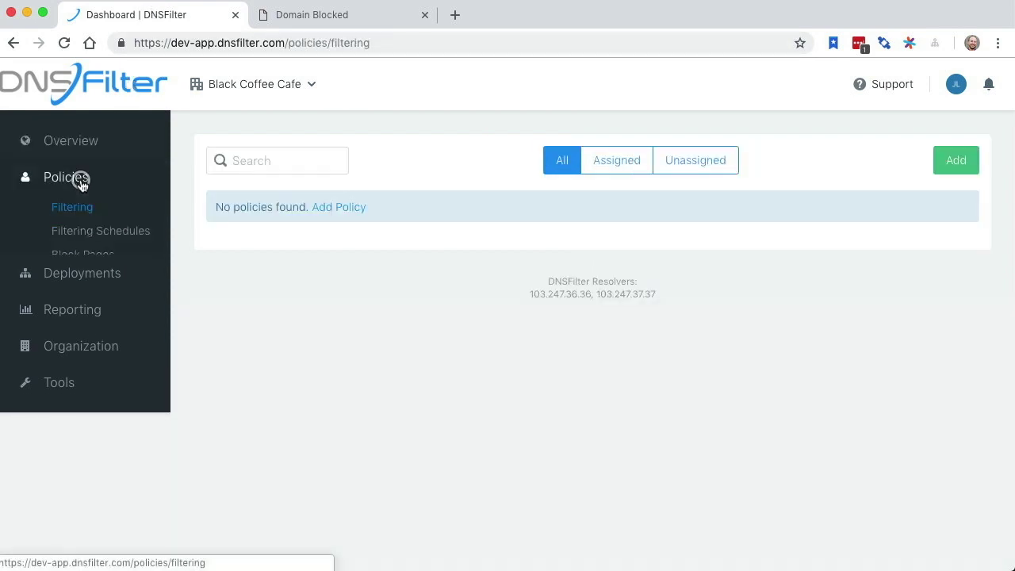
left_click(108, 256)
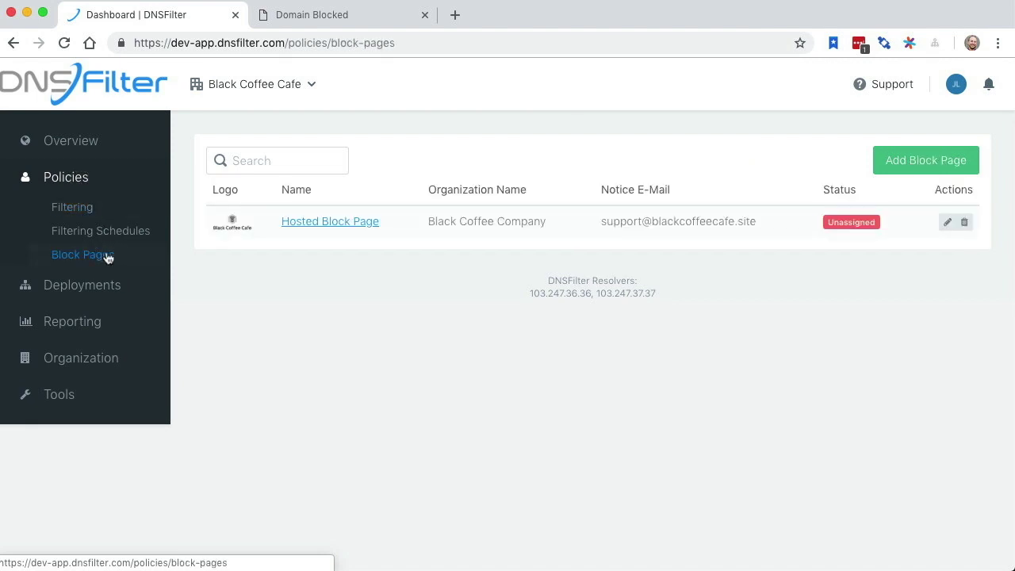
left_click(899, 166)
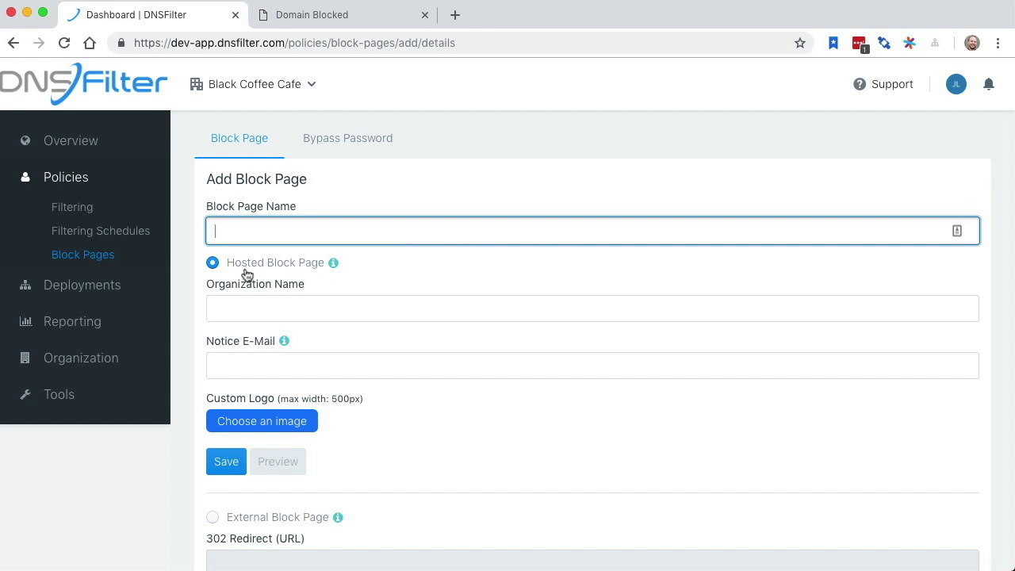
left_click(255, 517)
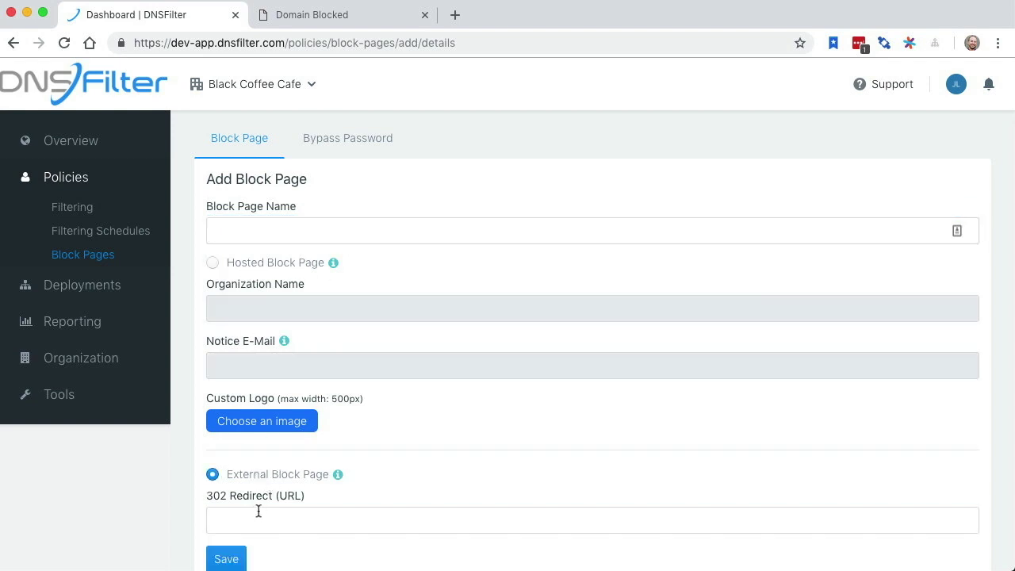
scroll(295, 478, "down", 3)
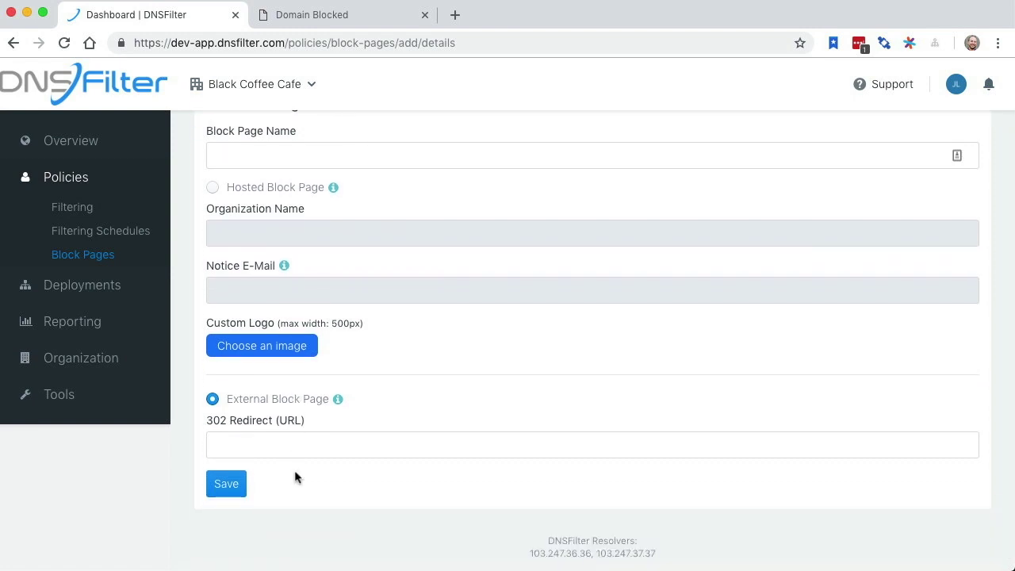
left_click(326, 441)
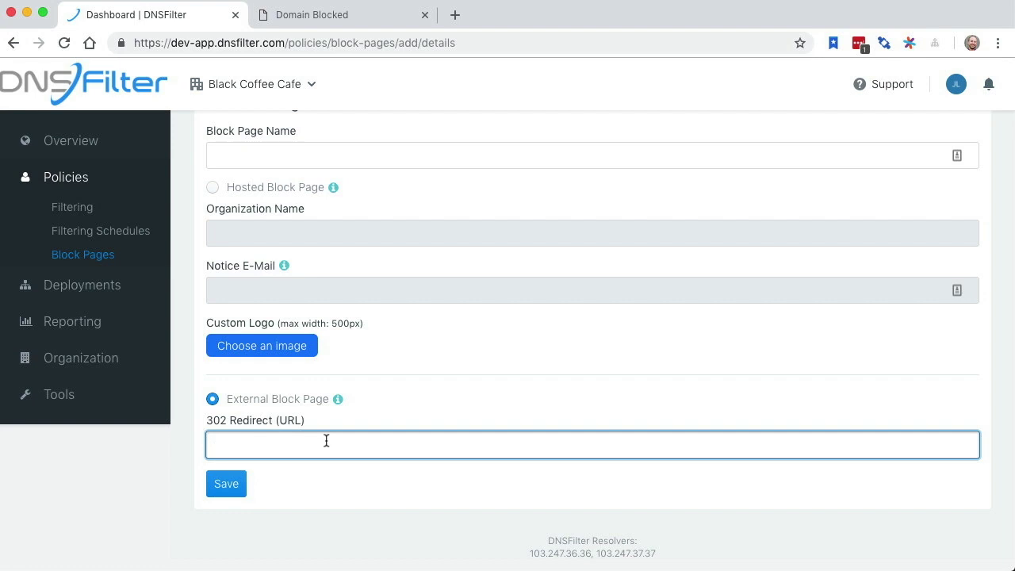
scroll(325, 441, "up", 2)
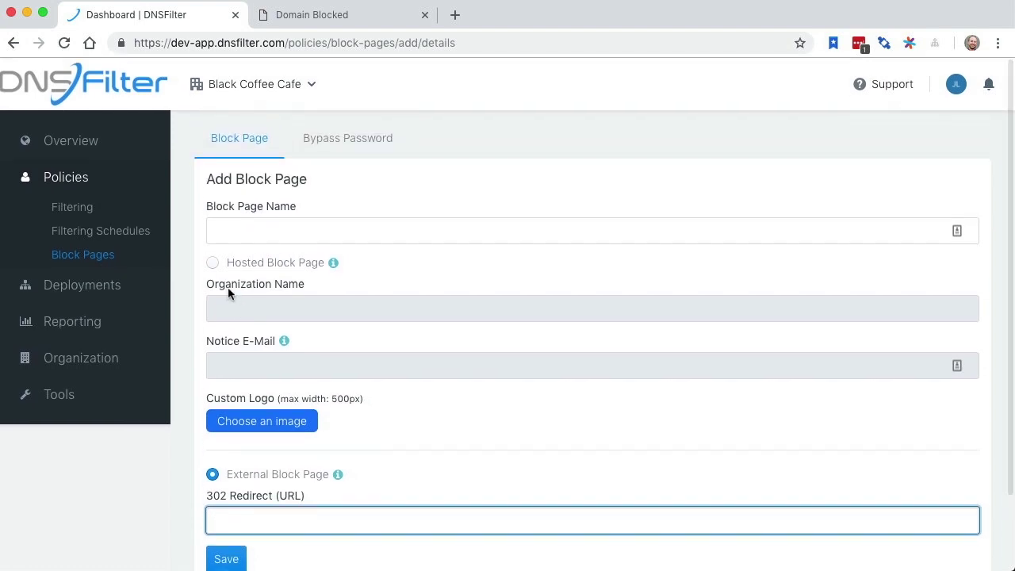
left_click(211, 265)
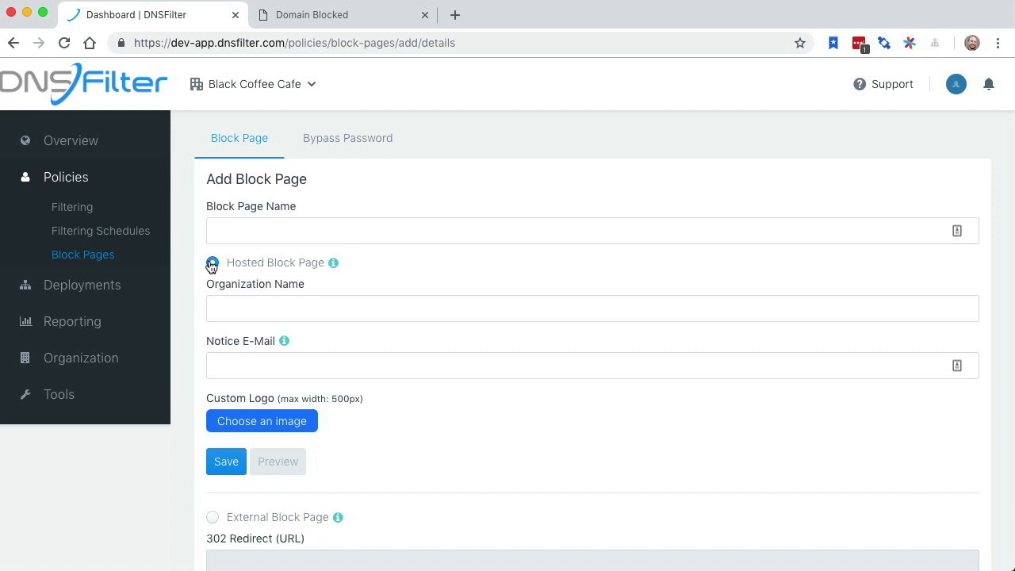
left_click(286, 307)
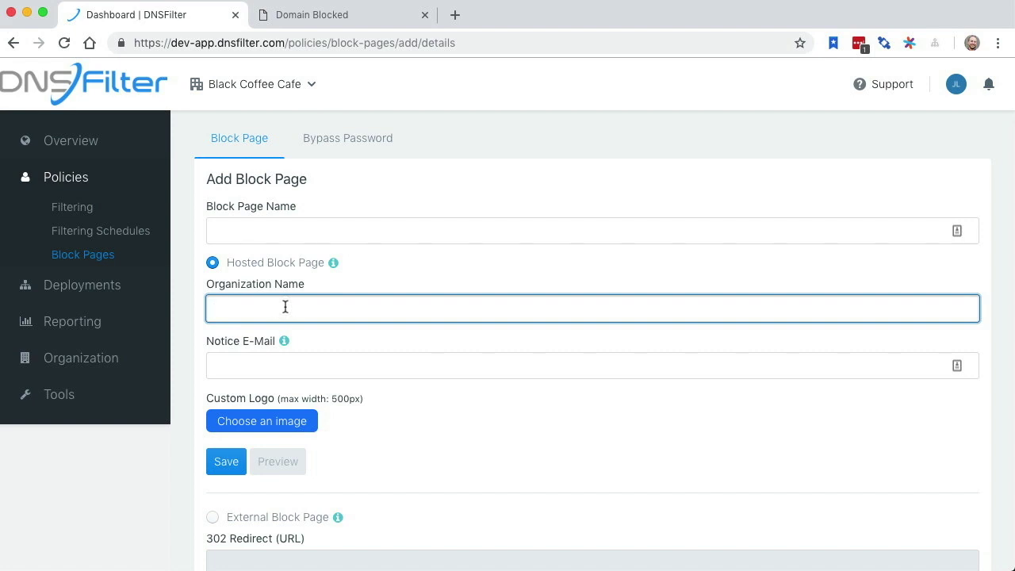
left_click(284, 365)
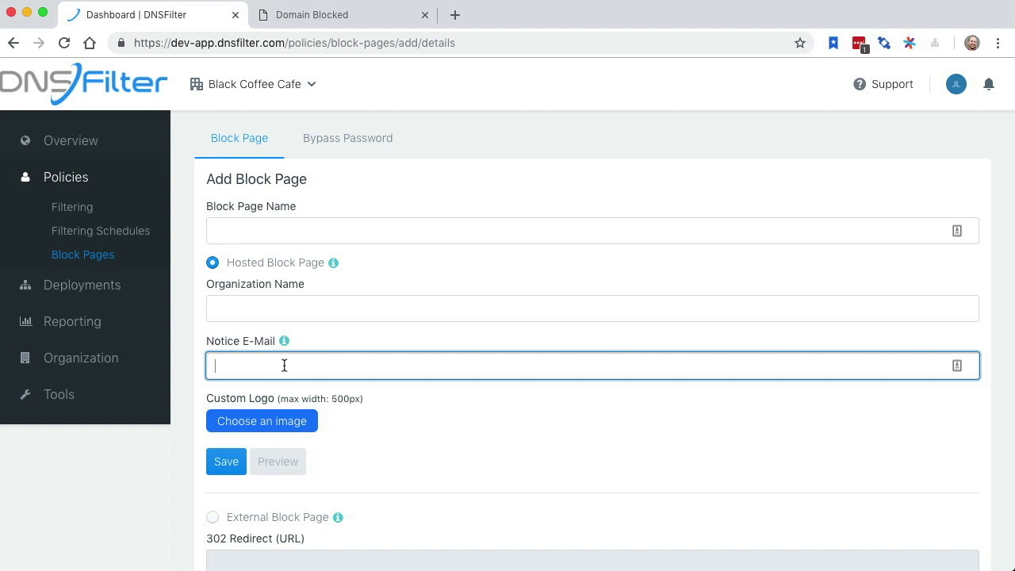
left_click(265, 420)
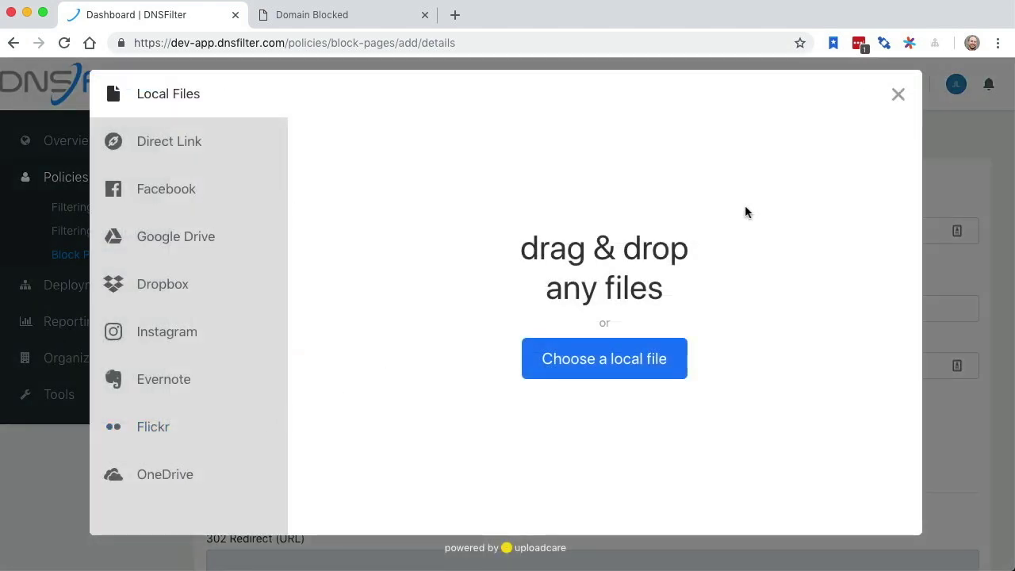
left_click(896, 96)
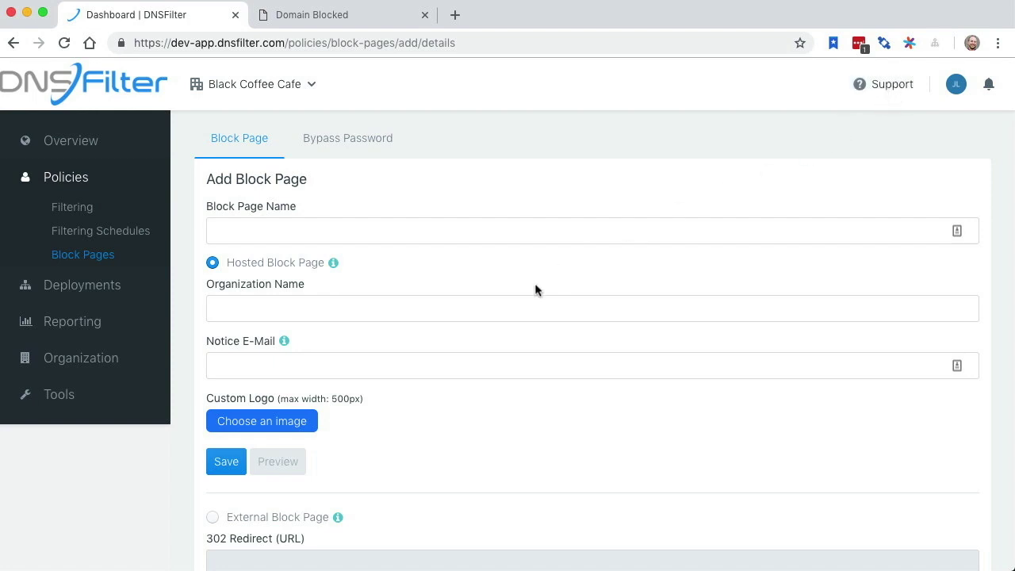
Switch on Display Block Page Bypass Option under Bypass Password, then view the Deployments sites list.
left_click(360, 140)
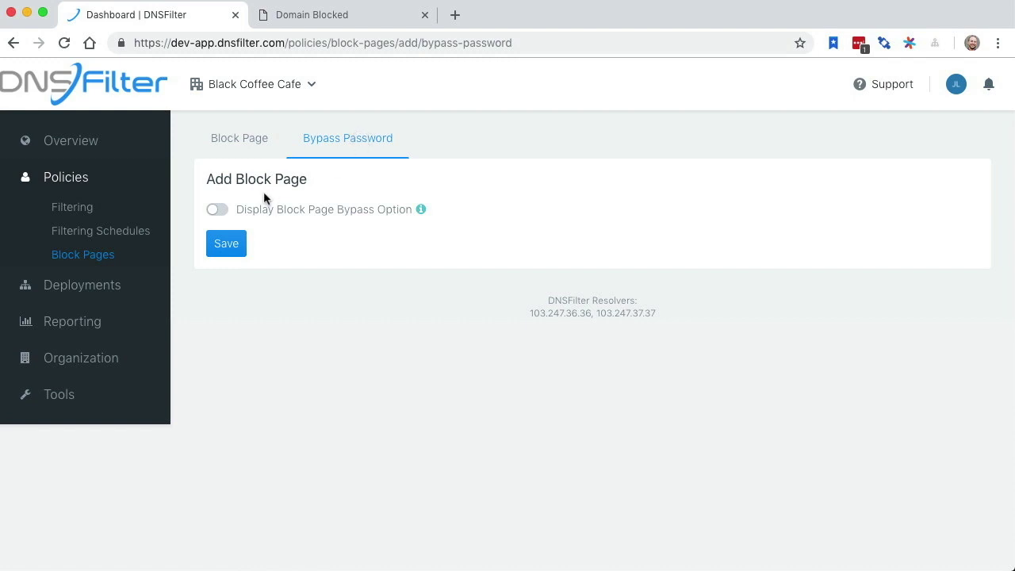
left_click(219, 210)
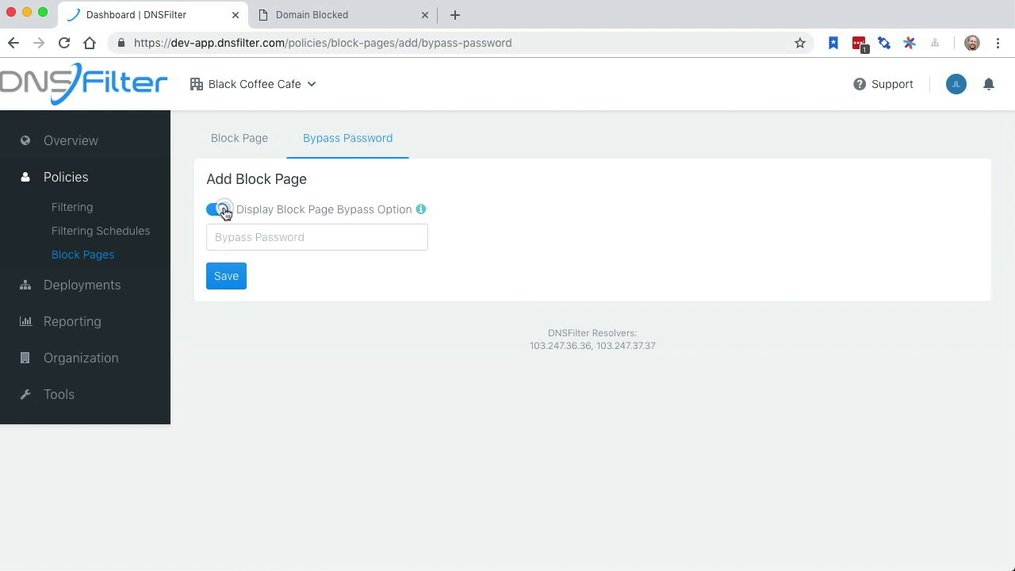
left_click(318, 231)
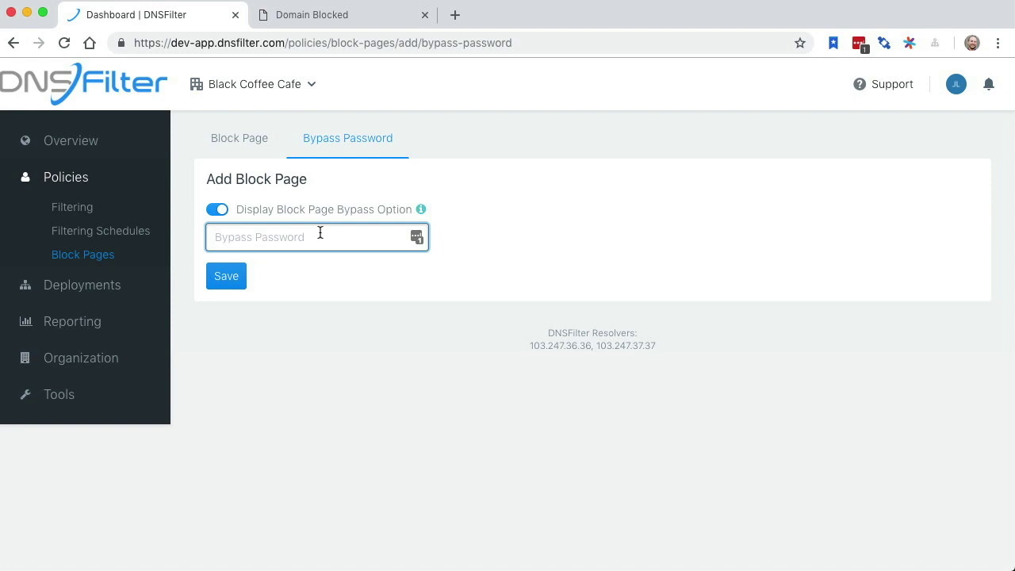
left_click(96, 292)
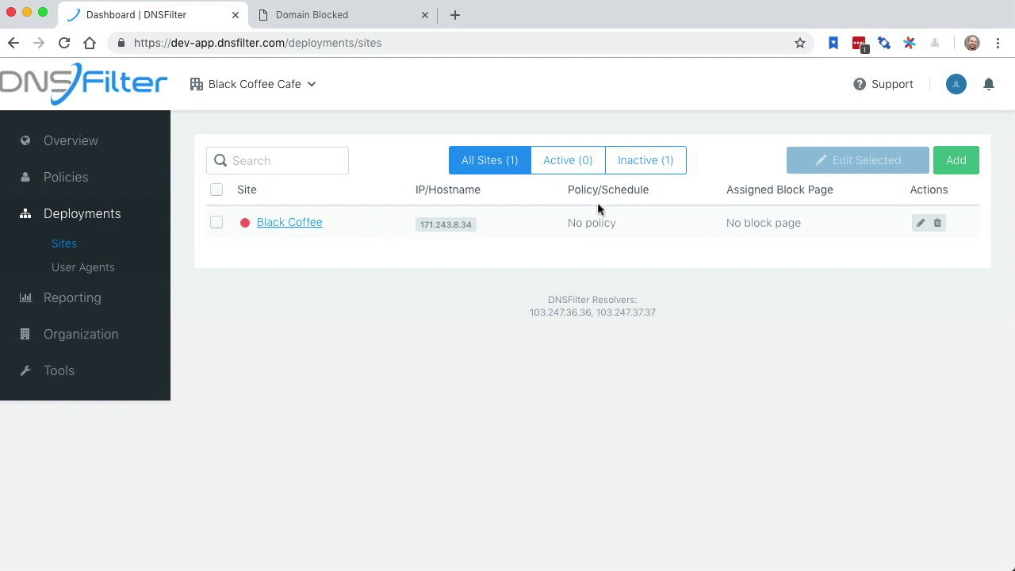
Choose Hosted Block Page in the Black Coffee site's Assigned Block Page dropdown.
left_click(804, 229)
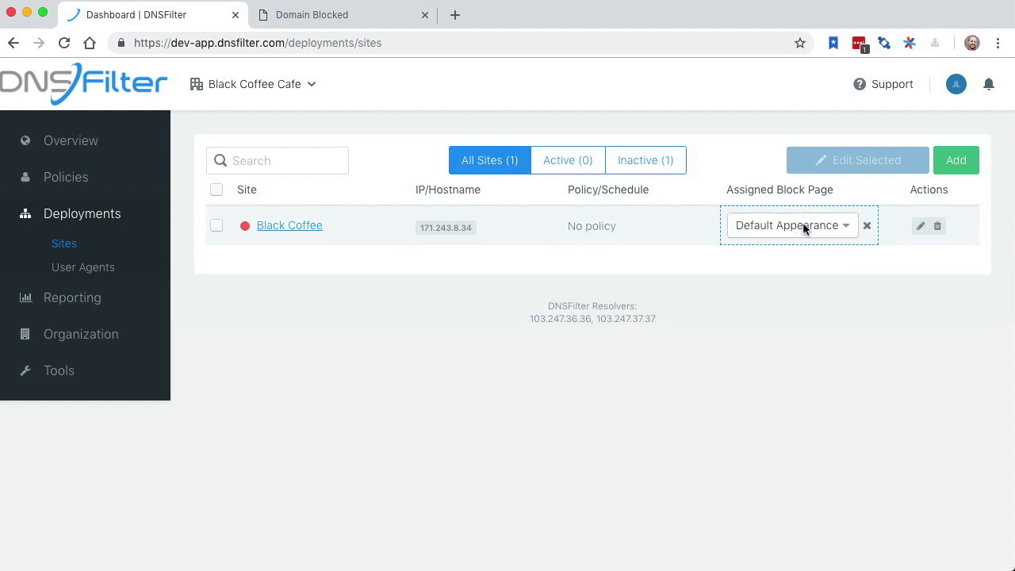
left_click(803, 226)
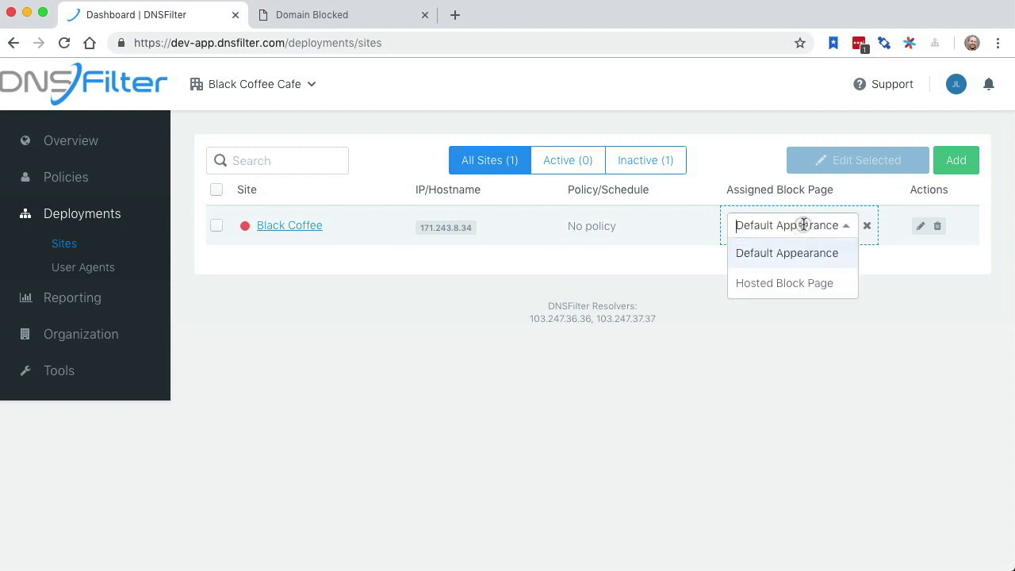
left_click(805, 282)
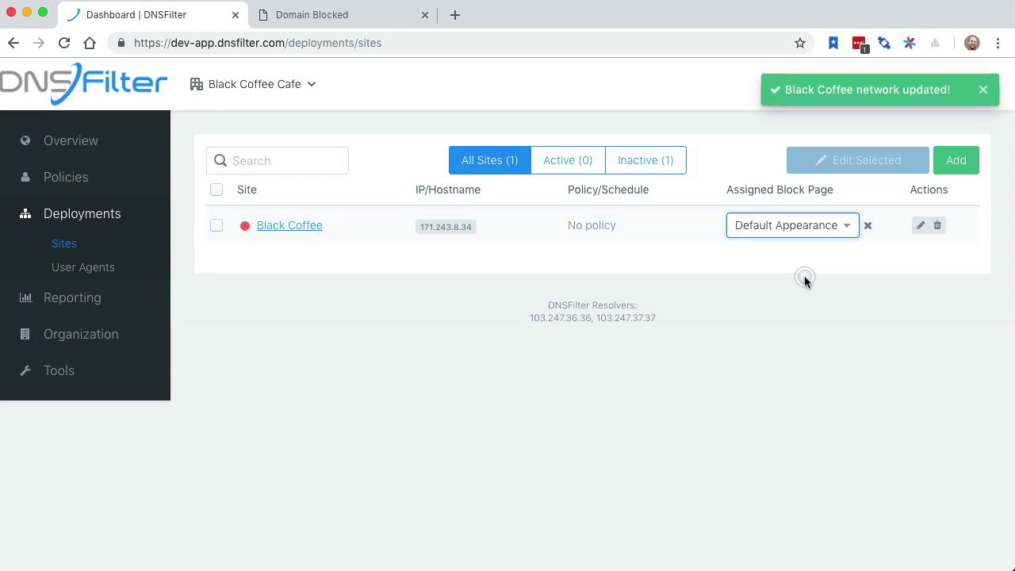